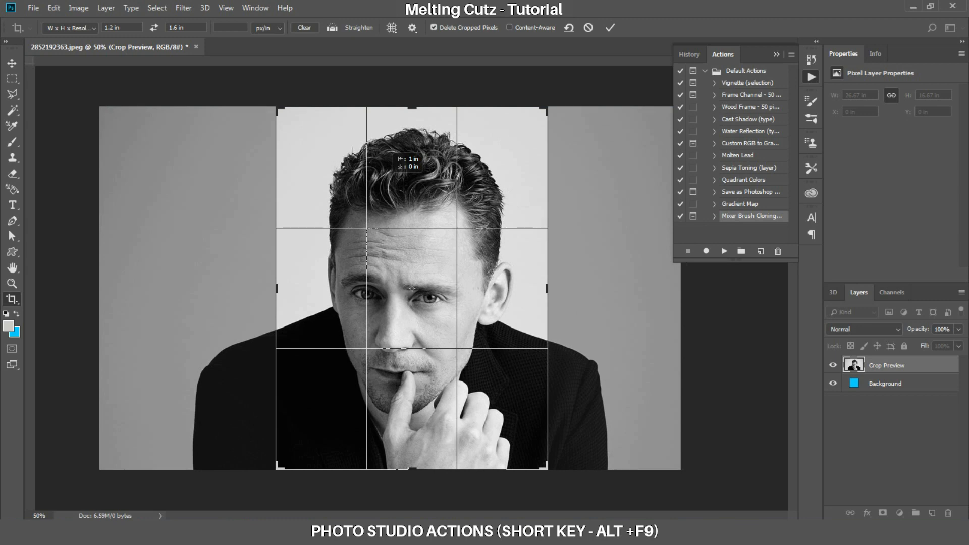
Apply the 1.2 × 1.6 in crop around the portrait and set the image resolution to 300 pixels/inch
key(Return)
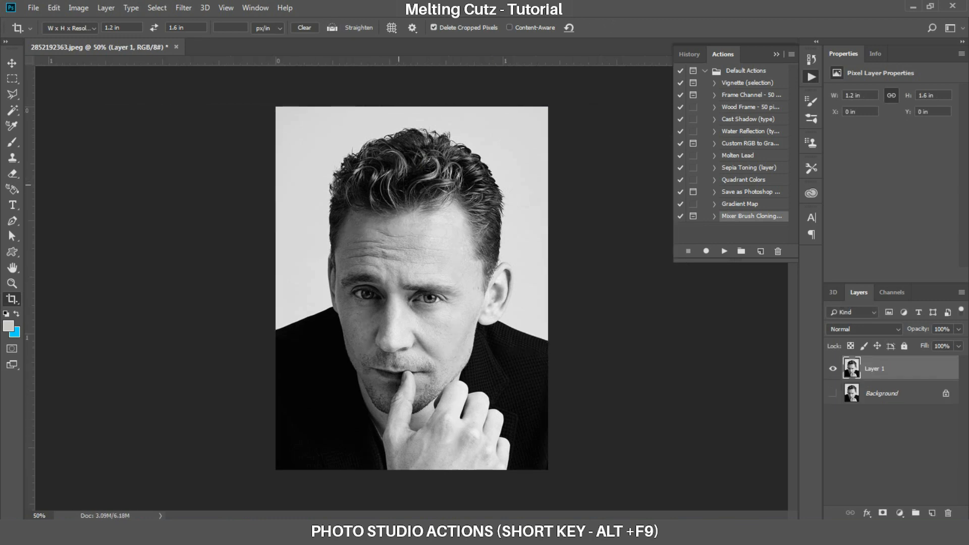
key(ctrl+alt+i)
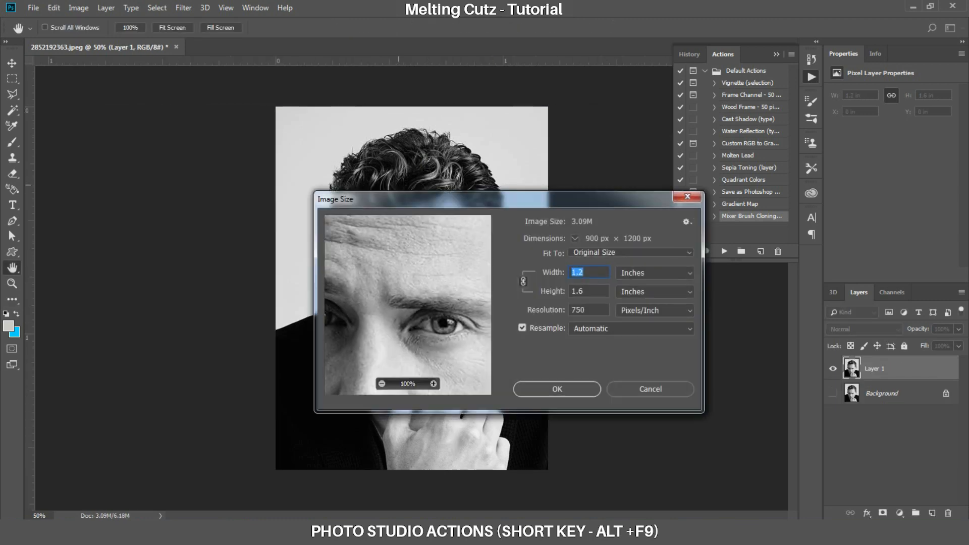
key(Tab)
key(Tab)
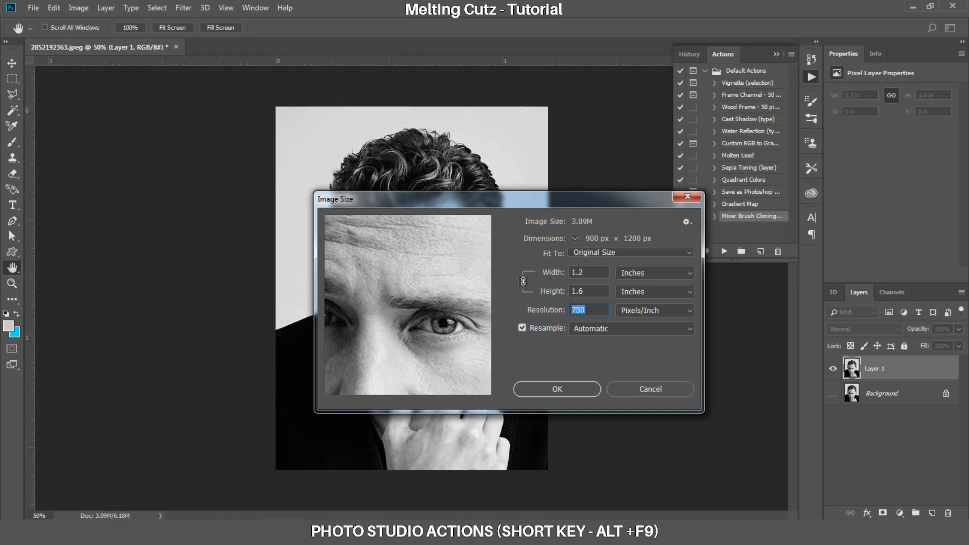
text(300)
key(Return)
key(c)
key(ctrl+1)
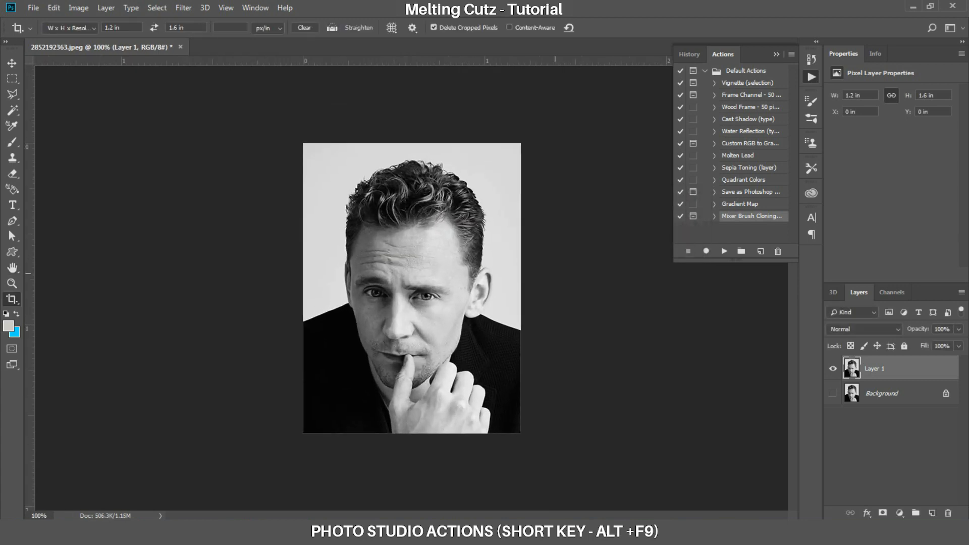
Activate the Move tool, and hide and redisplay the Actions panel
key(v)
key(alt+F9)
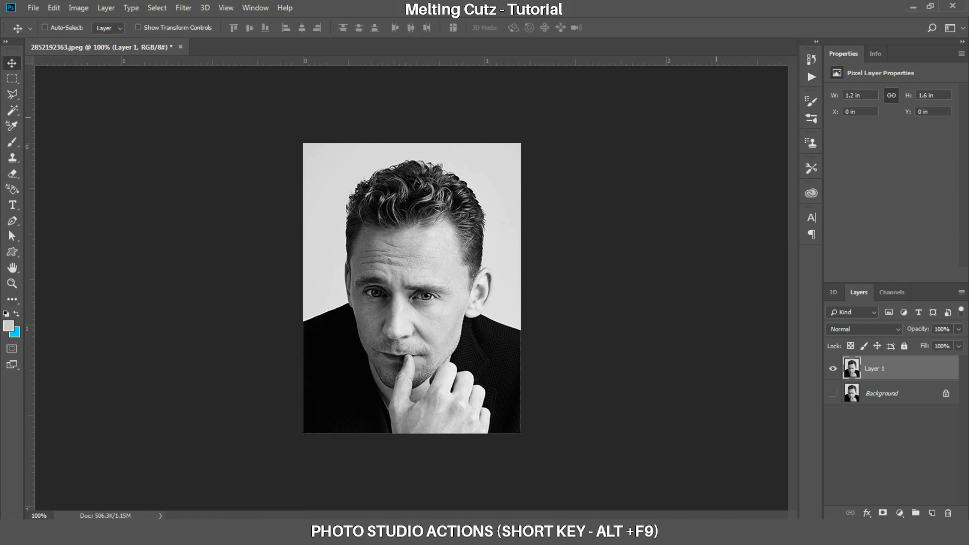
click(255, 8)
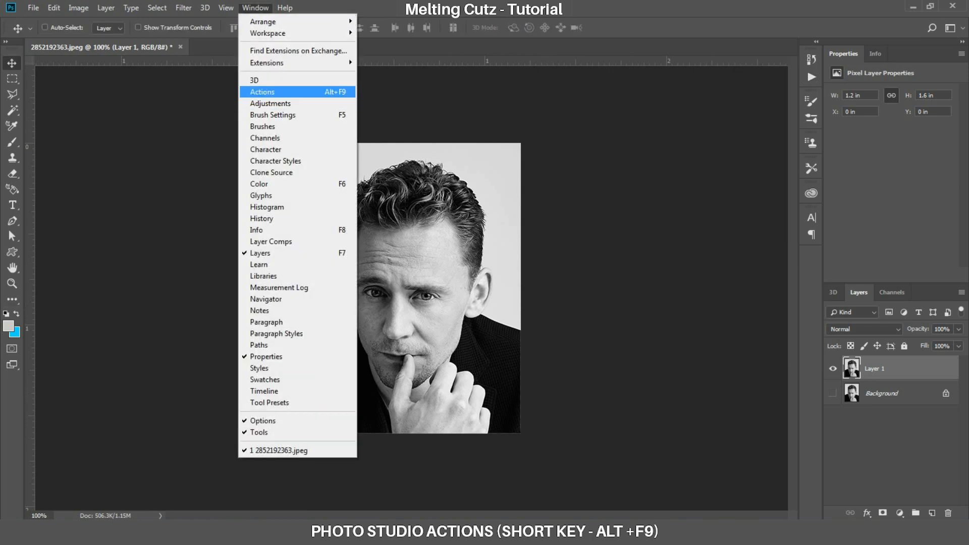
click(273, 92)
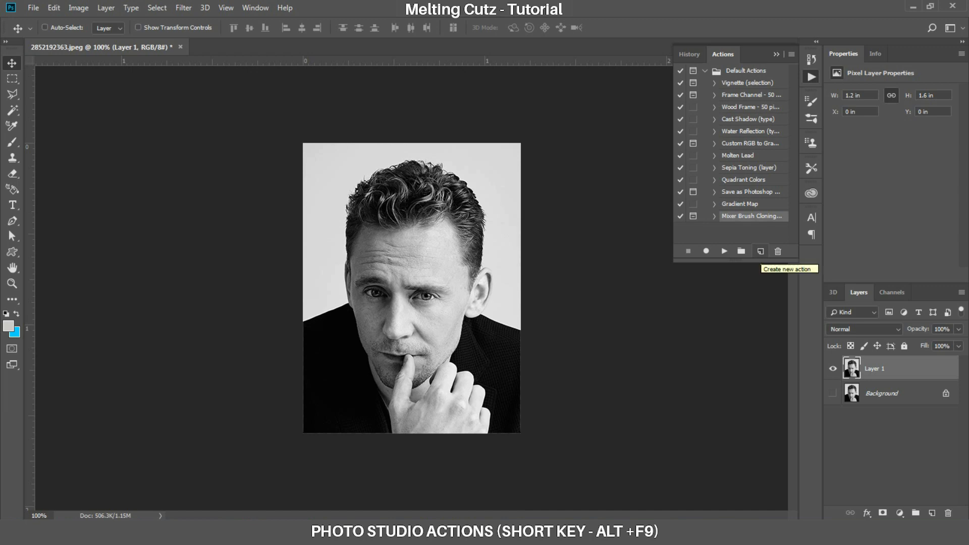
Start recording a new action named Action 1 in the Default Actions set, with function key F2 and colour Red
click(760, 251)
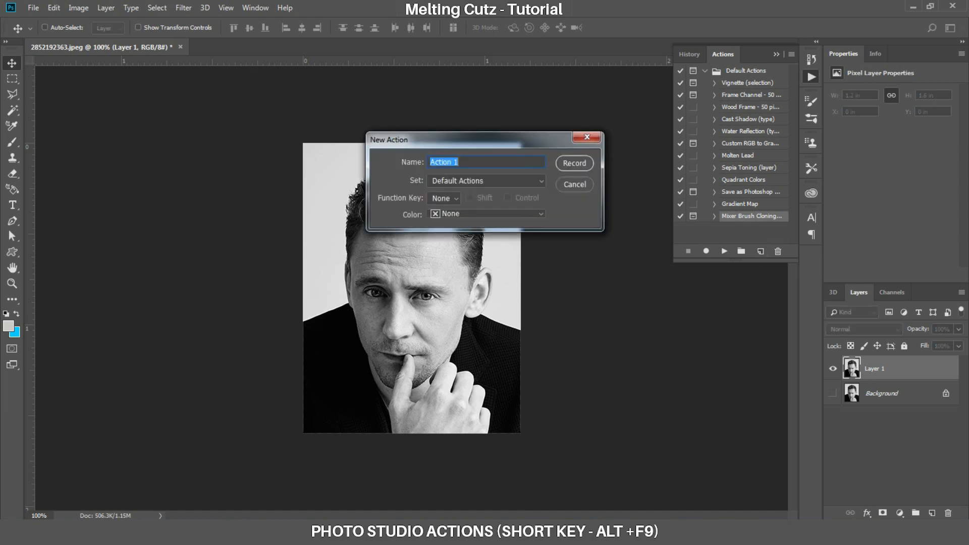
drag(474, 139, 552, 128)
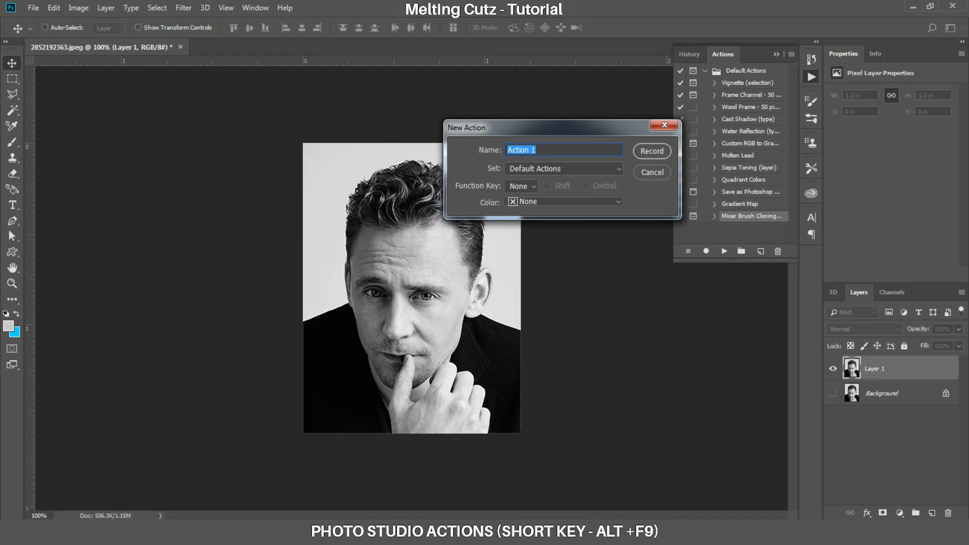
click(563, 168)
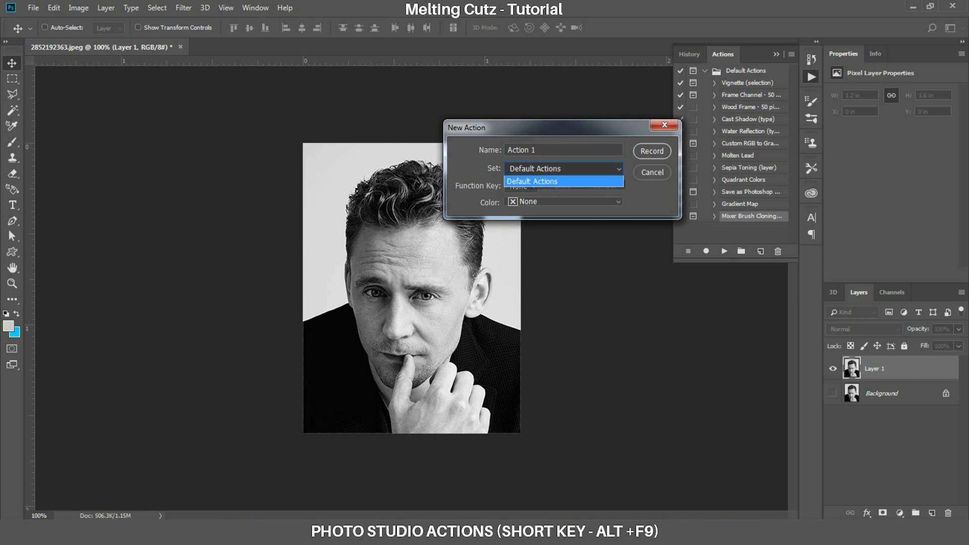
click(563, 182)
click(519, 185)
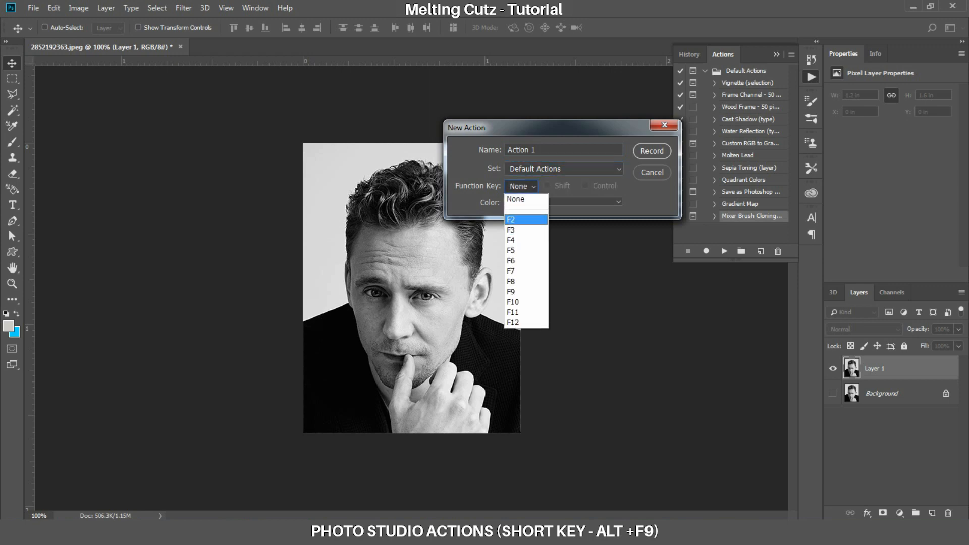
click(526, 219)
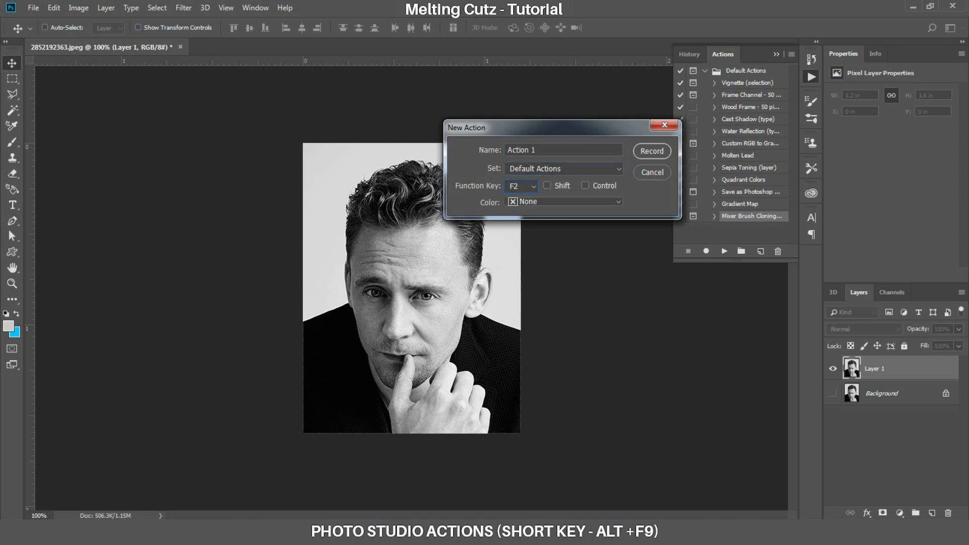
click(563, 201)
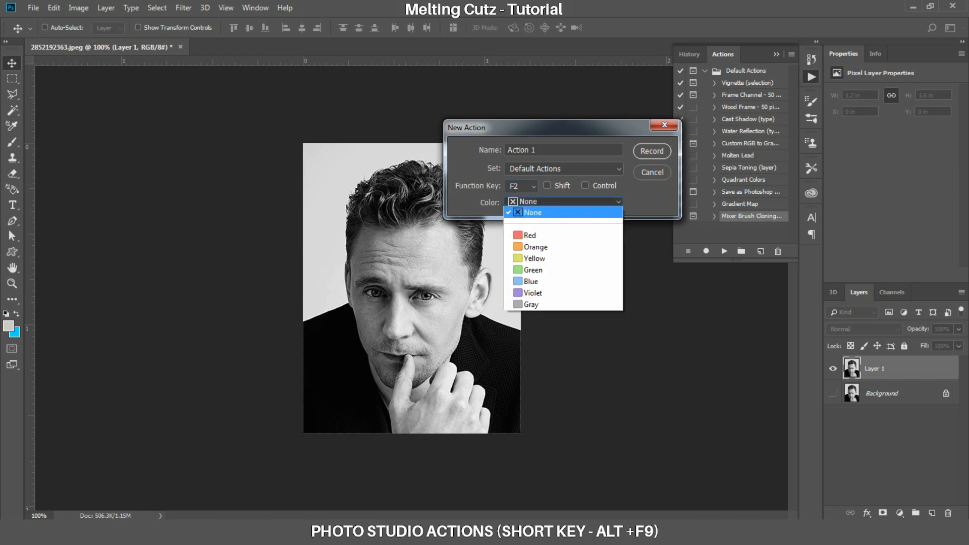
click(529, 235)
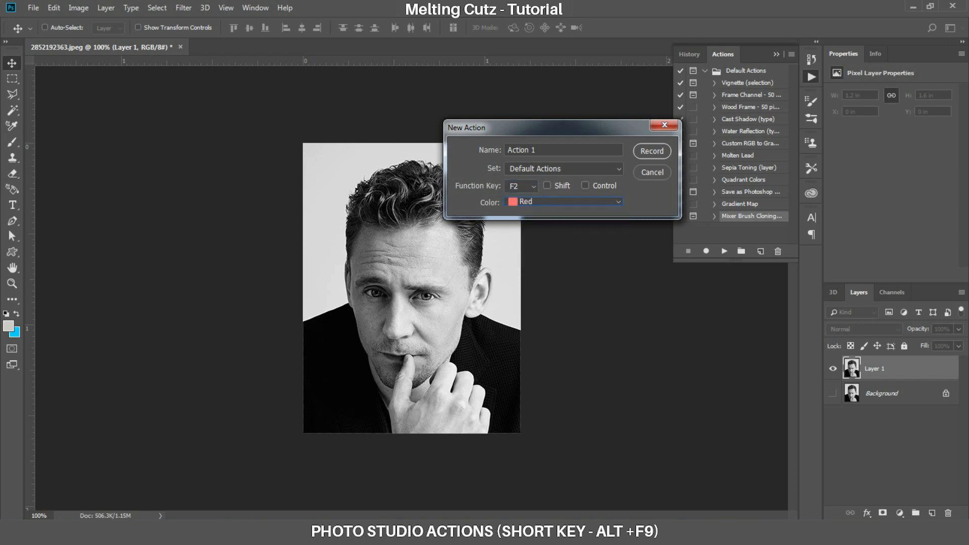
key(Return)
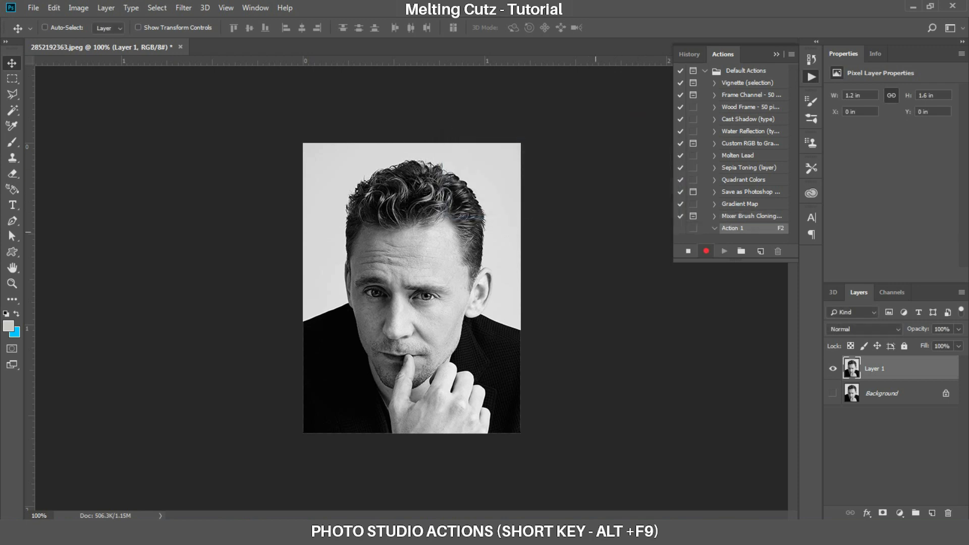
Copy the whole portrait and create a blank landscape document measuring 6 × 4 inches at 300 pixels/inch
key(ctrl+a)
key(ctrl+c)
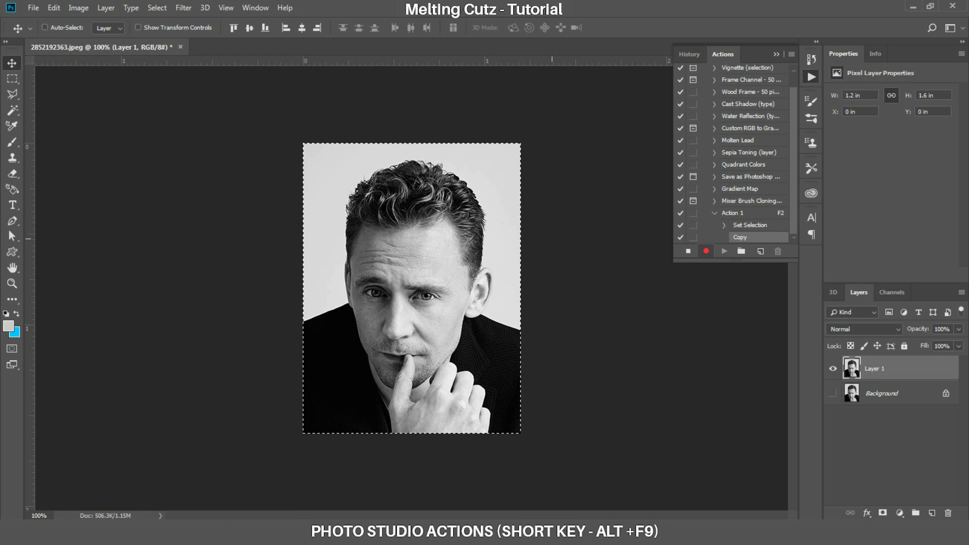
key(ctrl+n)
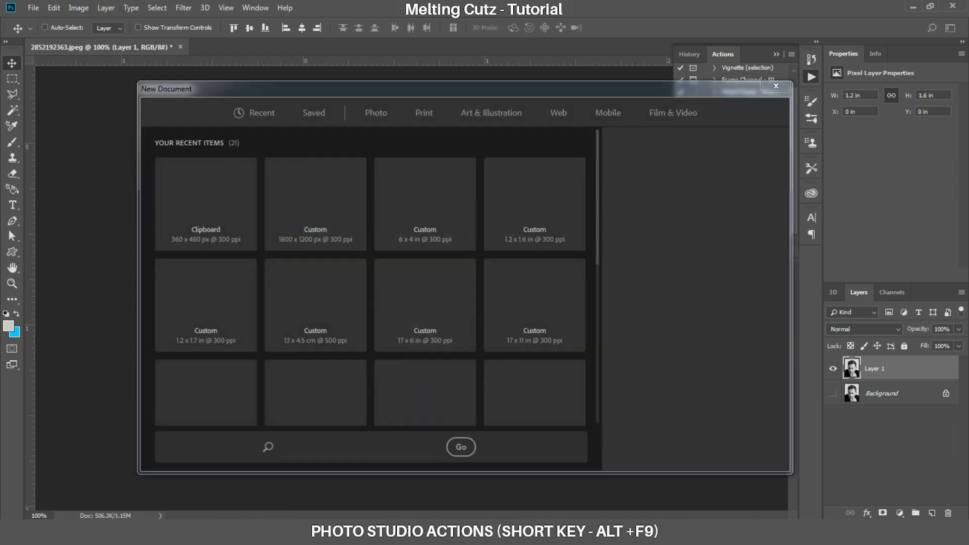
click(719, 199)
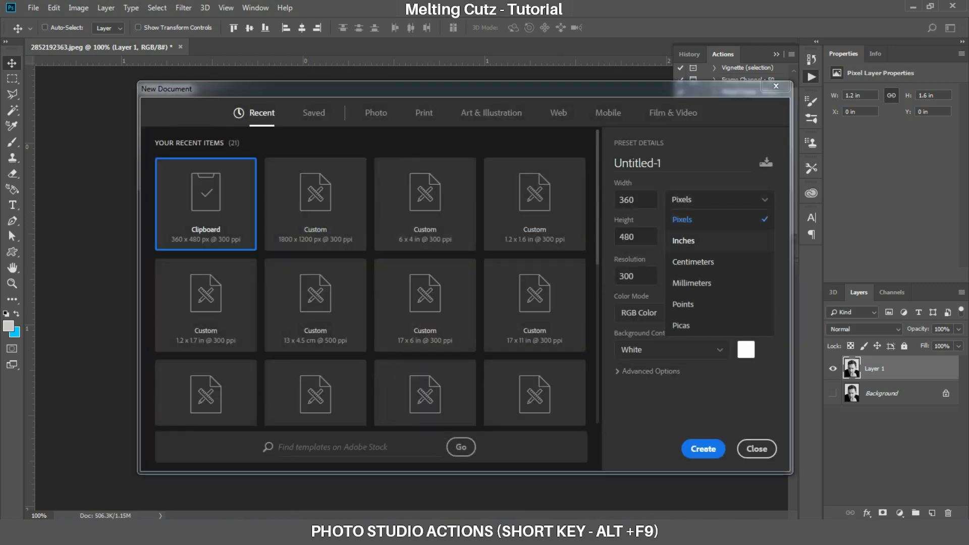
click(683, 240)
drag(632, 200, 580, 197)
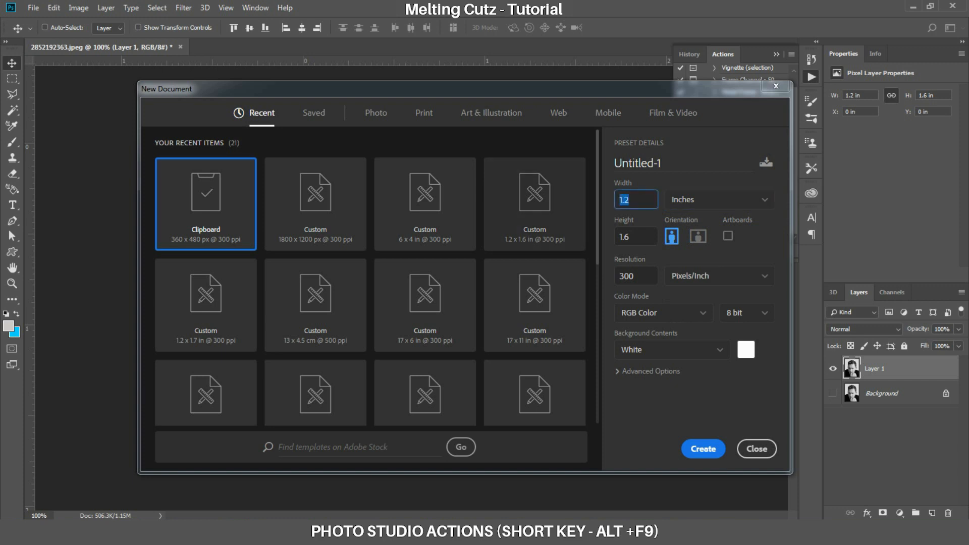
text(6)
key(Tab)
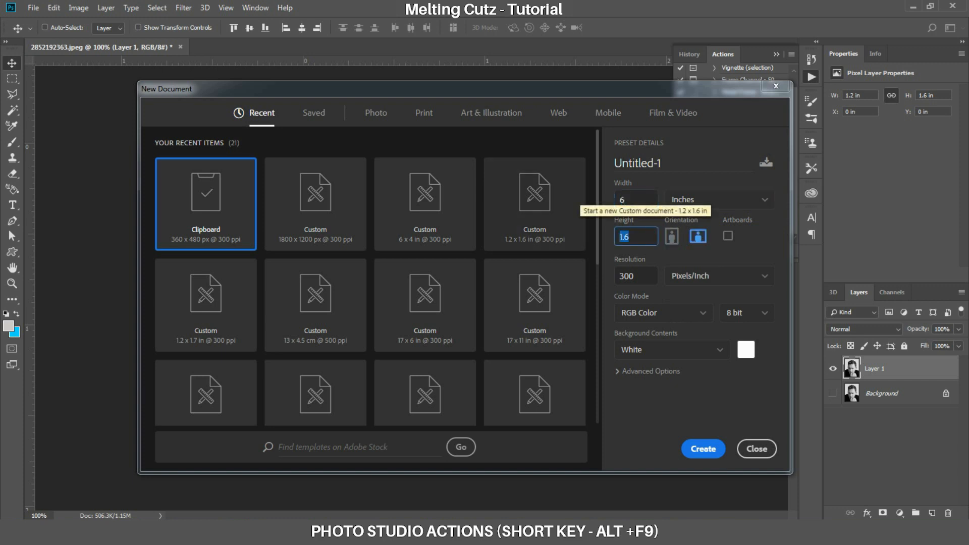
text(4)
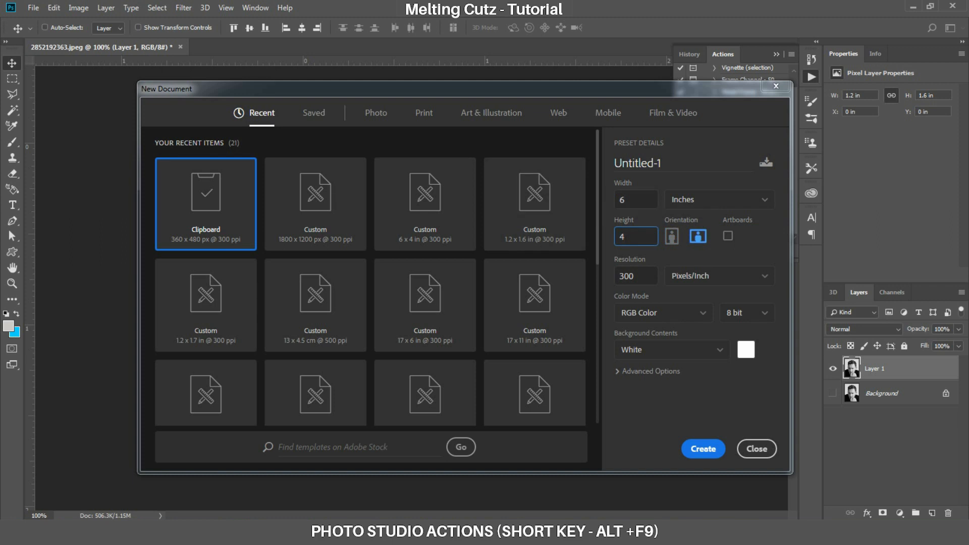
key(Return)
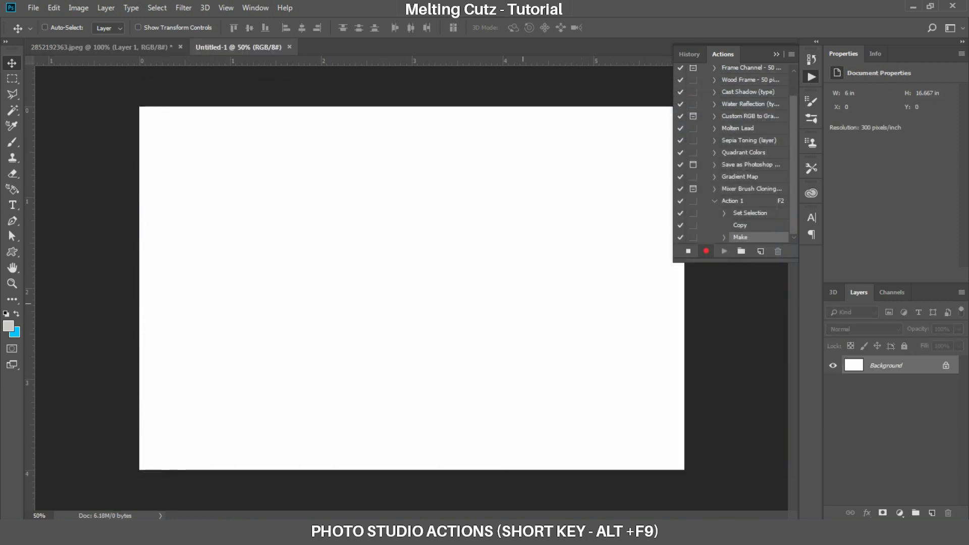
Record switching to the previous document and back, and paste the portrait near the sheet's upper-left corner, at about X 0.22 in, Y 0.19 in
key(ctrl+shift+Tab)
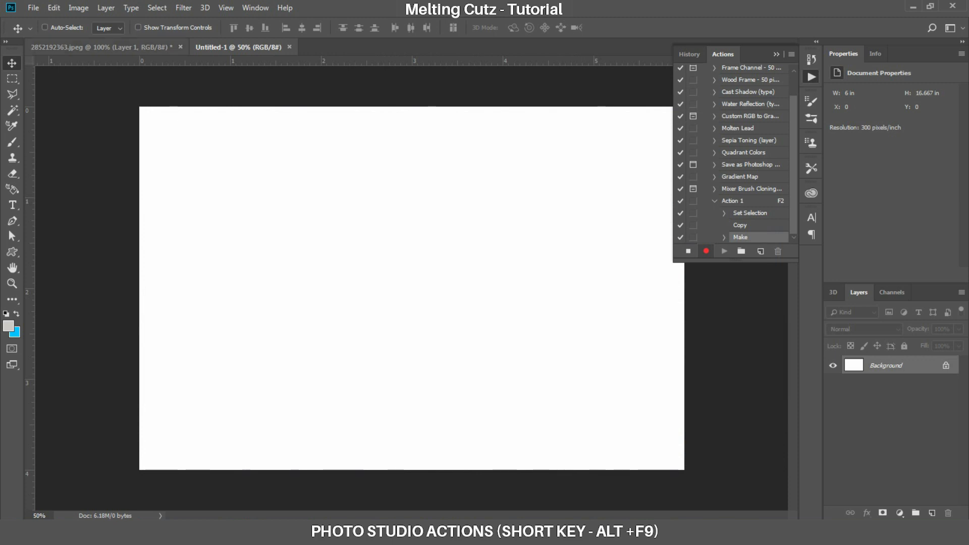
key(ctrl+Tab)
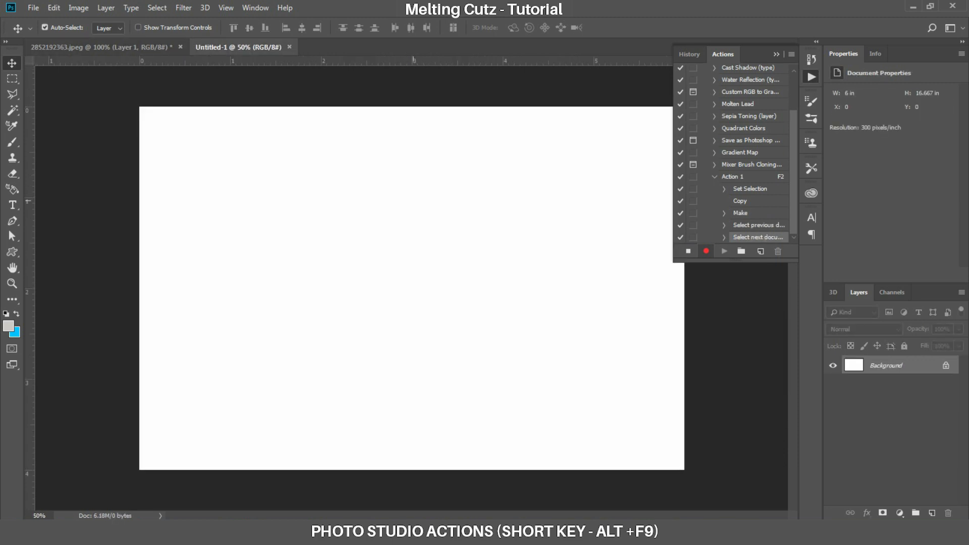
key(ctrl+v)
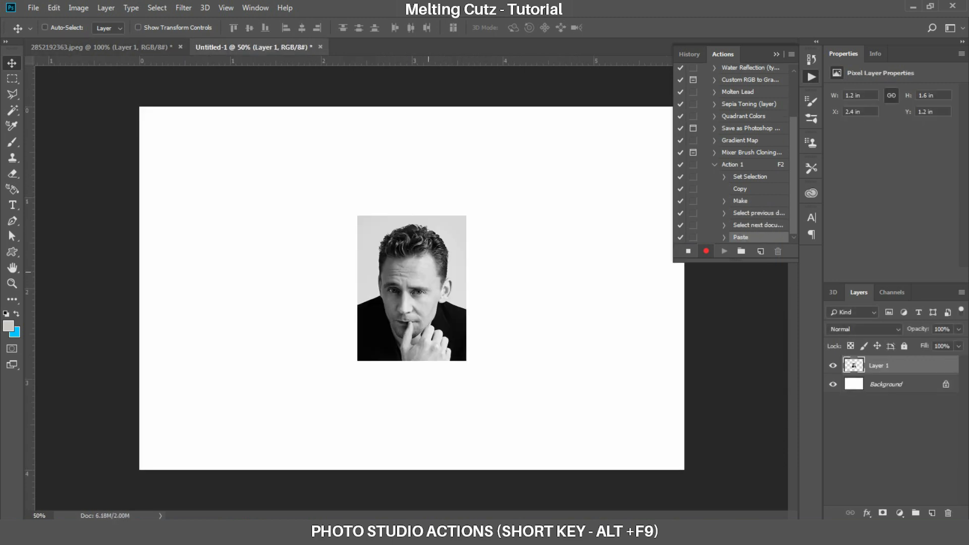
drag(432, 270, 233, 179)
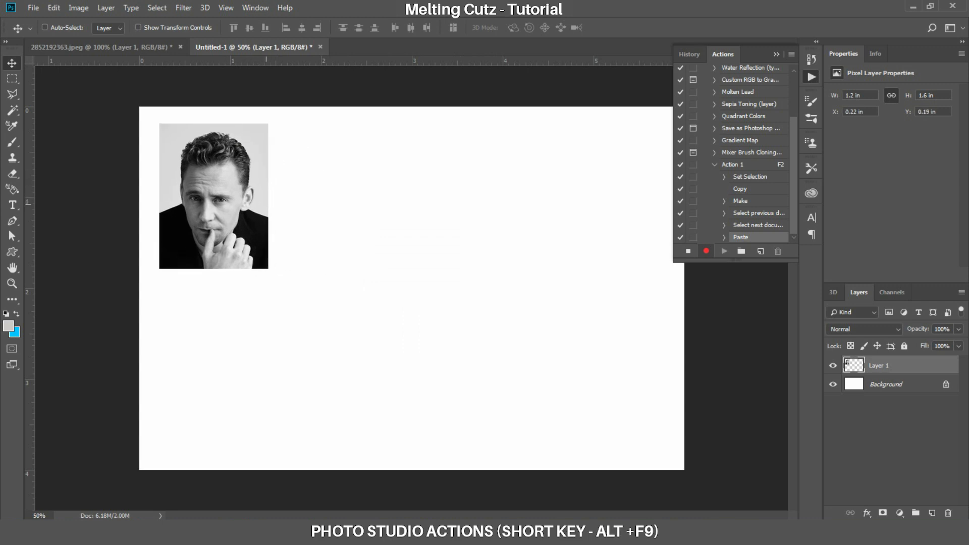
Duplicate the portrait three times in an evenly spaced row across the sheet and merge the four portrait layers
drag(244, 191, 591, 207)
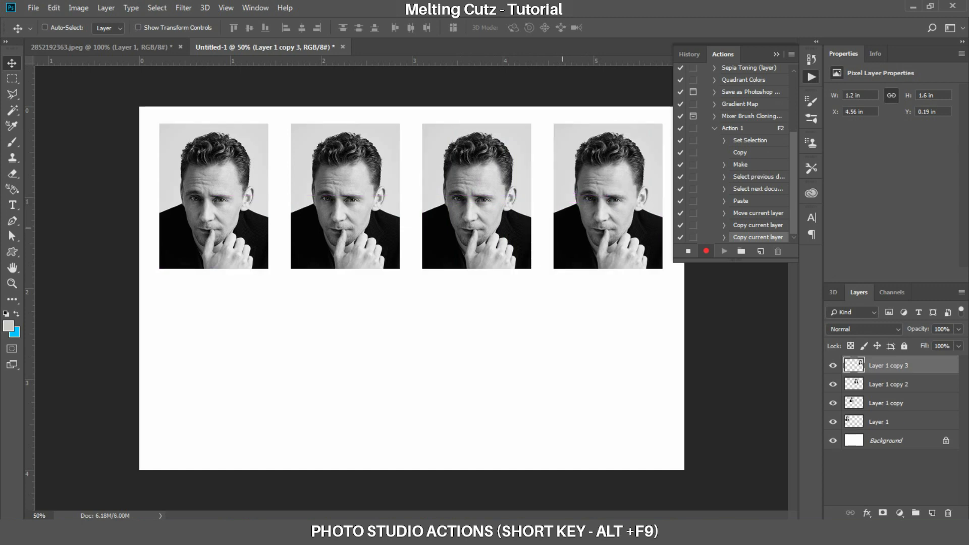
right_click(485, 218)
shift+click(507, 223)
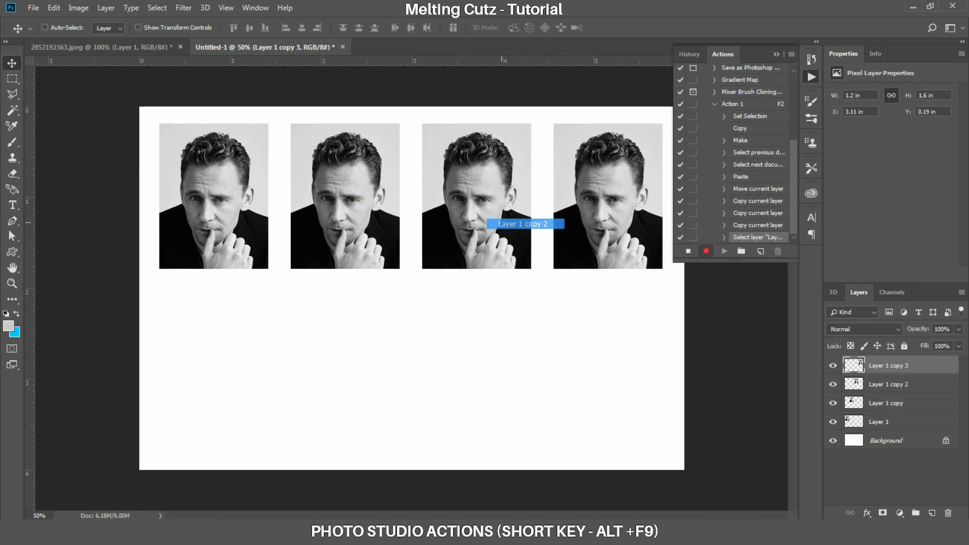
right_click(329, 200)
shift+click(353, 206)
right_click(259, 190)
shift+click(280, 195)
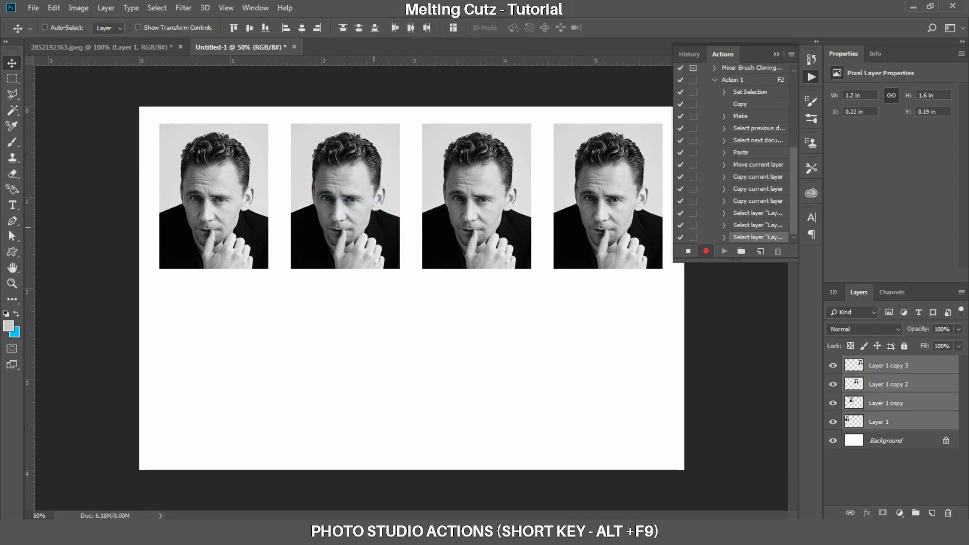
key(ctrl+e)
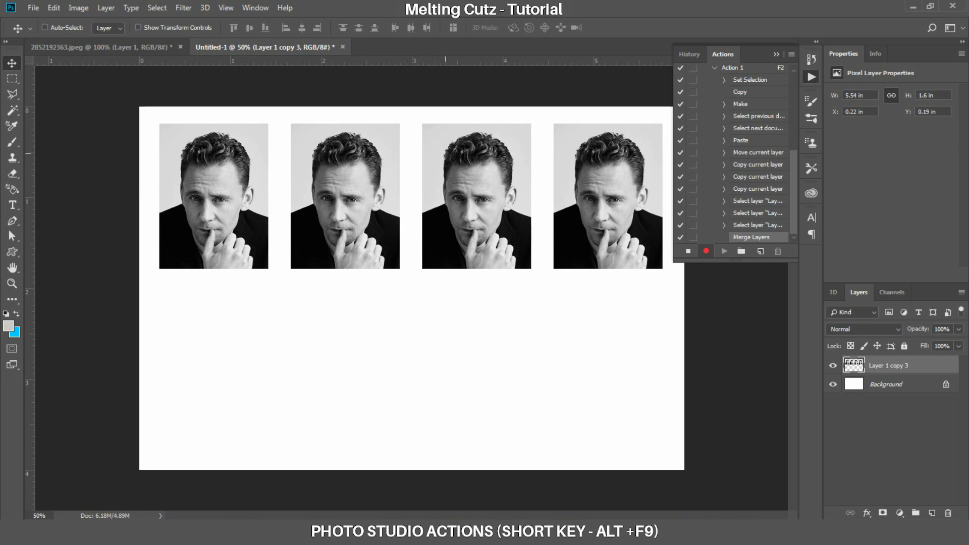
Duplicate the portrait row below at about Y 2.07 in, align both rows by their horizontal centres and merge them
drag(451, 146, 466, 312)
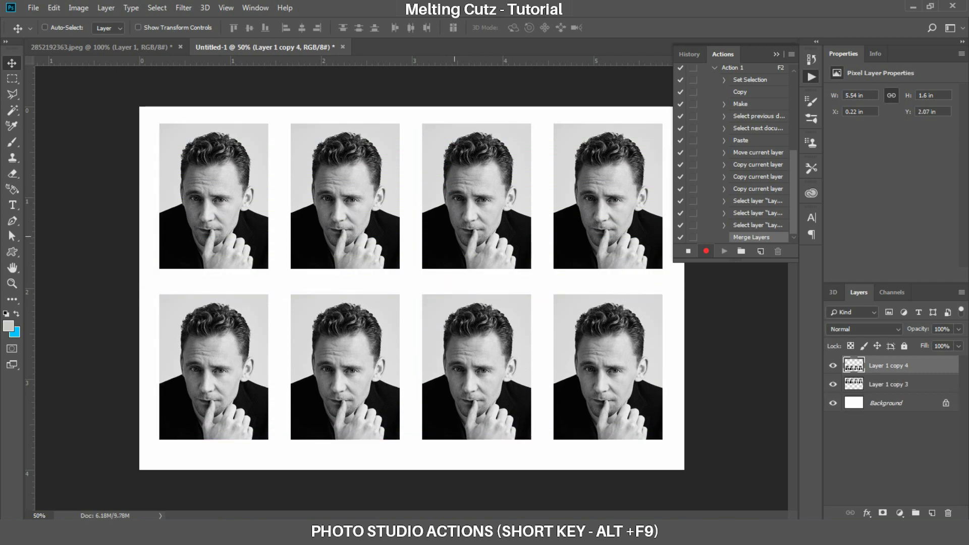
right_click(491, 218)
shift+click(500, 224)
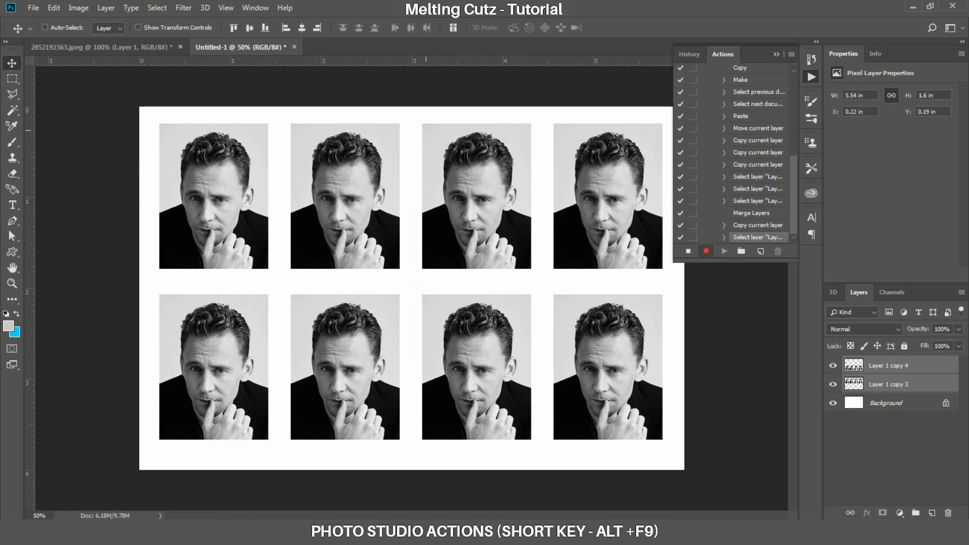
click(302, 28)
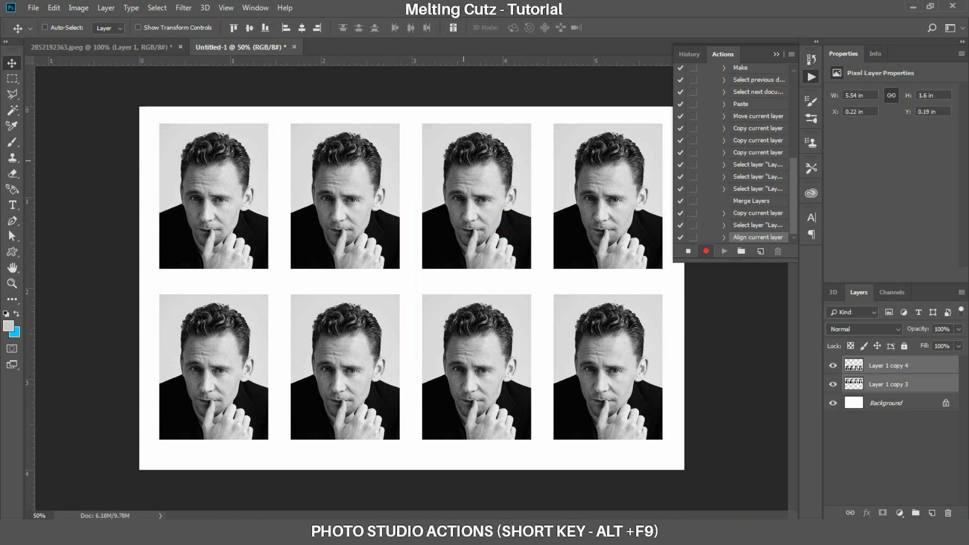
key(ctrl+e)
Centre the merged block of portraits horizontally and vertically on the whole canvas, and clear the selection
key(ctrl+a)
click(302, 27)
click(250, 28)
click(249, 28)
click(249, 28)
key(ctrl+d)
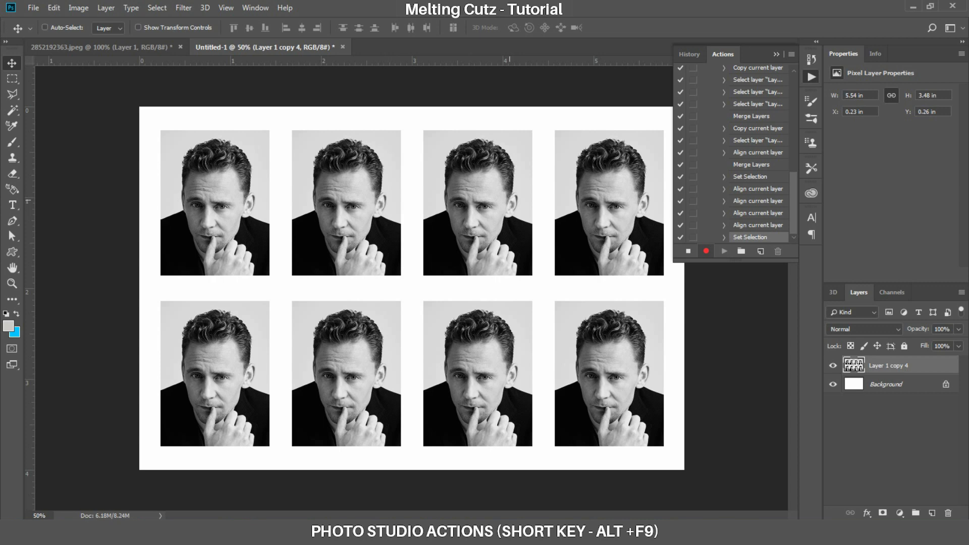
Stop recording the action and close the finished photo sheet without saving it
click(688, 251)
key(ctrl+w)
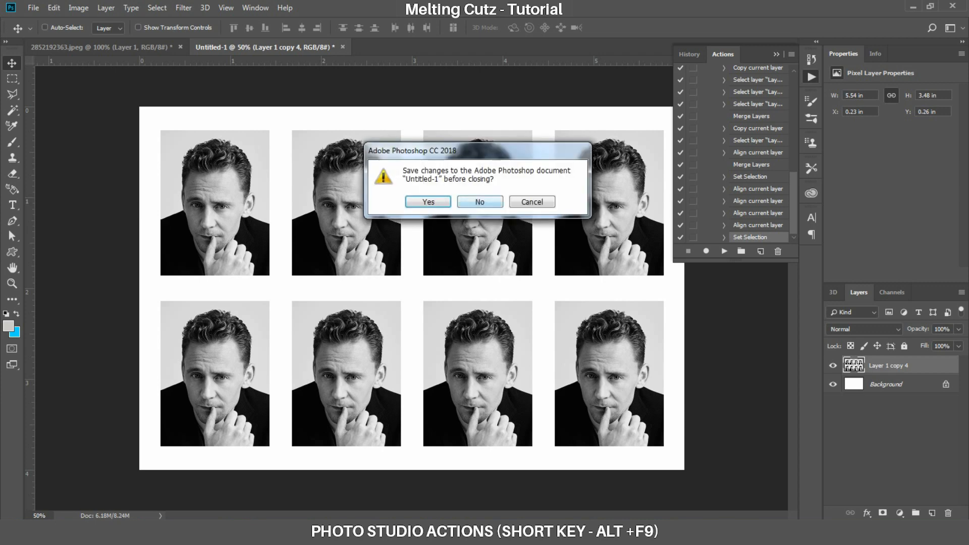
key(n)
key(ctrl+d)
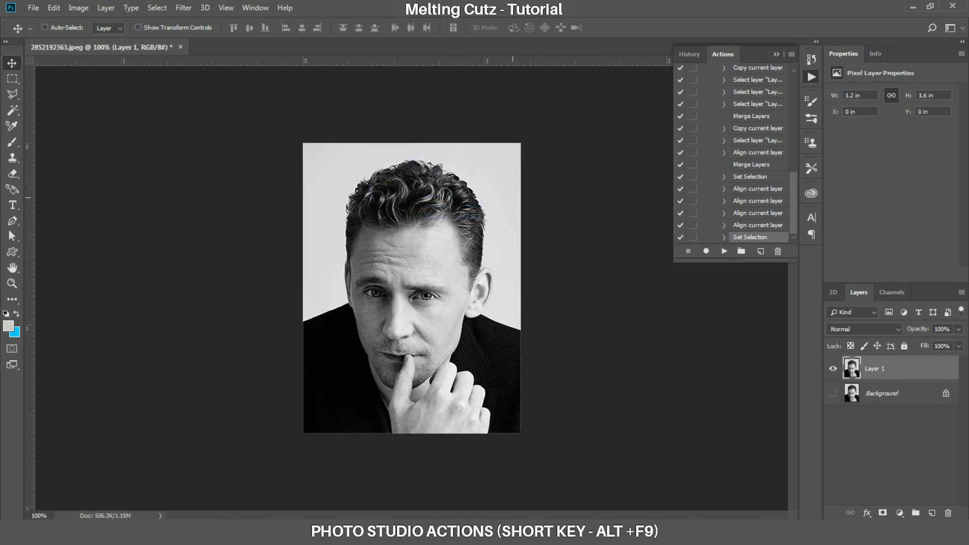
Open the curly-haired woman's headshot JPG from the image folder as a separate document
click(392, 533)
click(327, 467)
click(385, 101)
drag(385, 101, 313, 48)
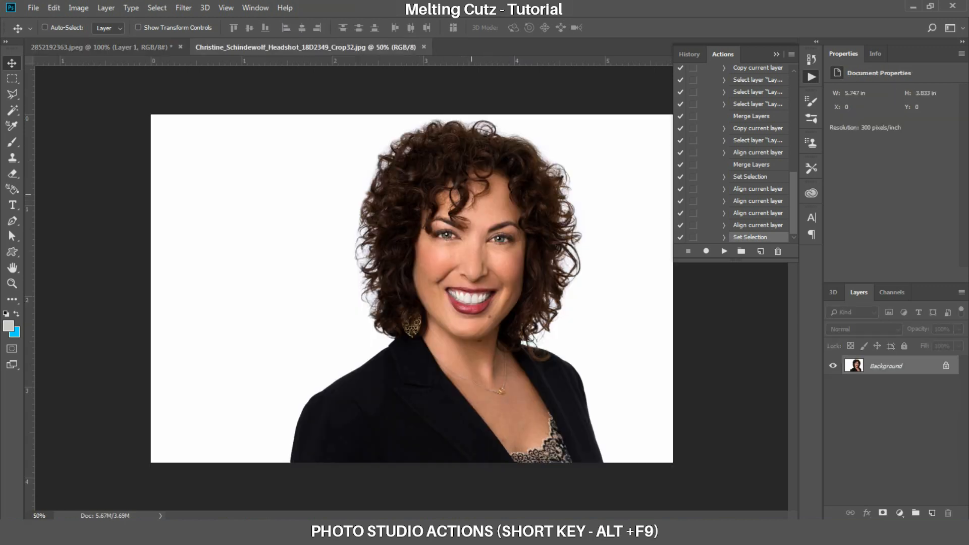
Crop the headshot to 1.2 × 1.6 in with the woman's face centred horizontally in the frame
key(c)
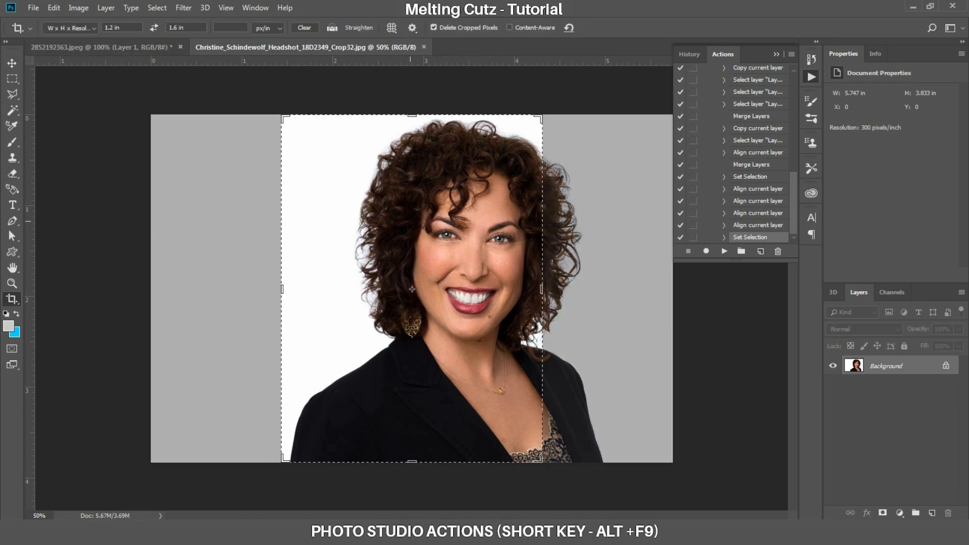
click(410, 202)
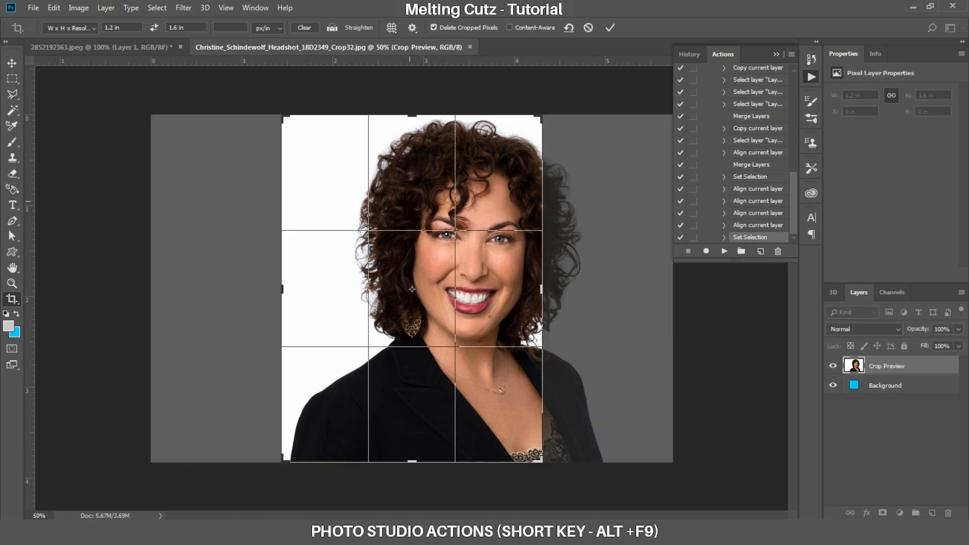
drag(410, 202, 351, 201)
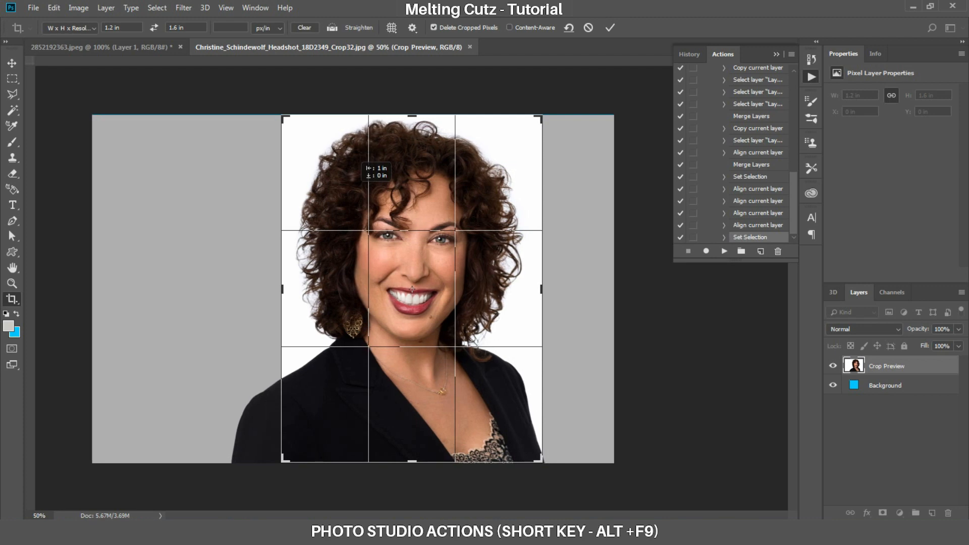
drag(351, 201, 352, 191)
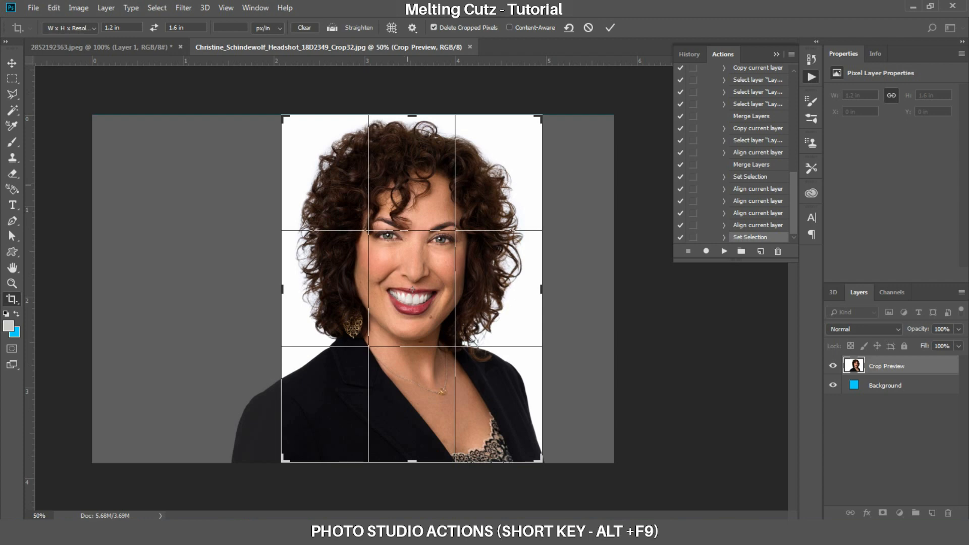
key(Return)
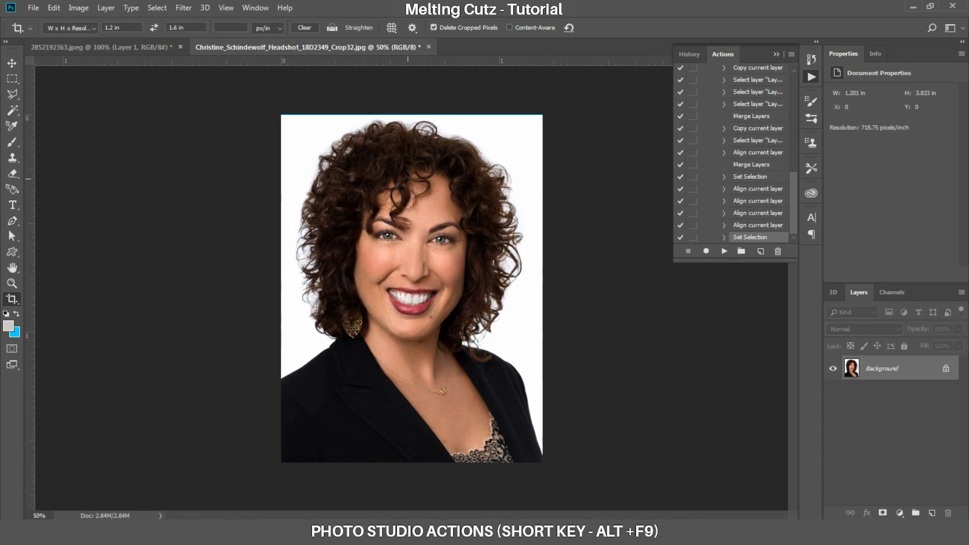
Set the cropped headshot's resolution to 300 pixels/inch and duplicate the picture onto a new layer
key(ctrl+a)
key(ctrl+alt+i)
key(ctrl+j)
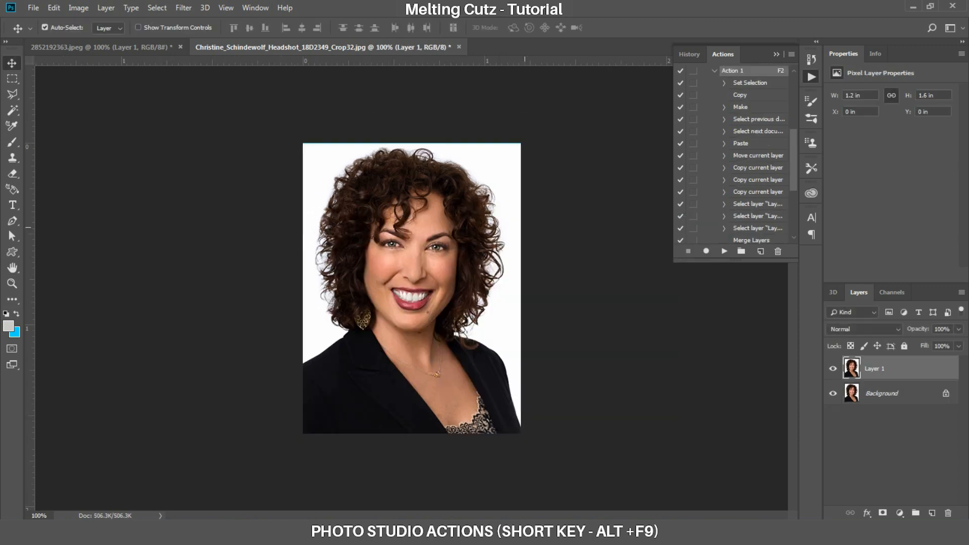
Enlarge the duplicated portrait layer to about 109%, nudge it slightly down and right, and flatten the image
key(ctrl+t)
drag(523, 434, 525, 445)
drag(466, 376, 469, 385)
drag(528, 145, 532, 139)
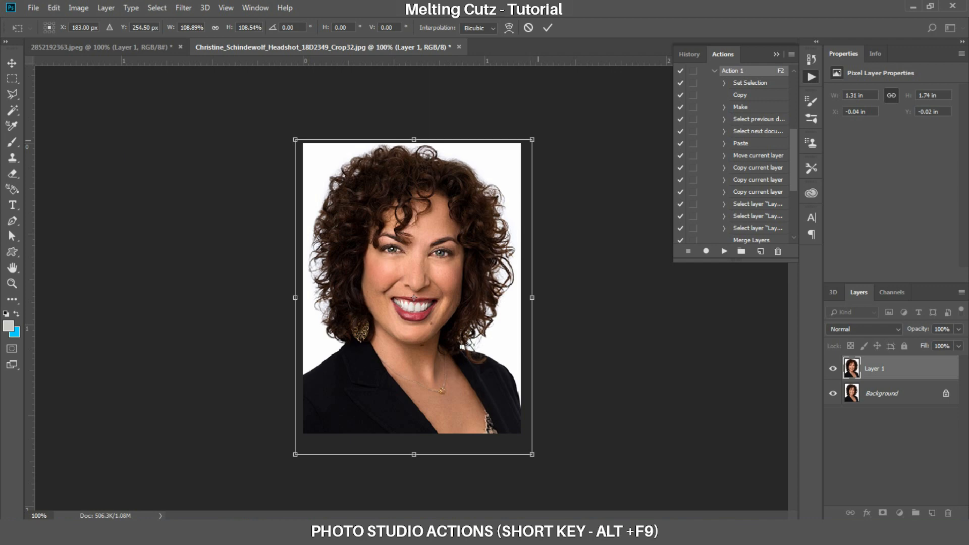
key(Return)
key(Down)
key(Right)
key(Down)
right_click(898, 369)
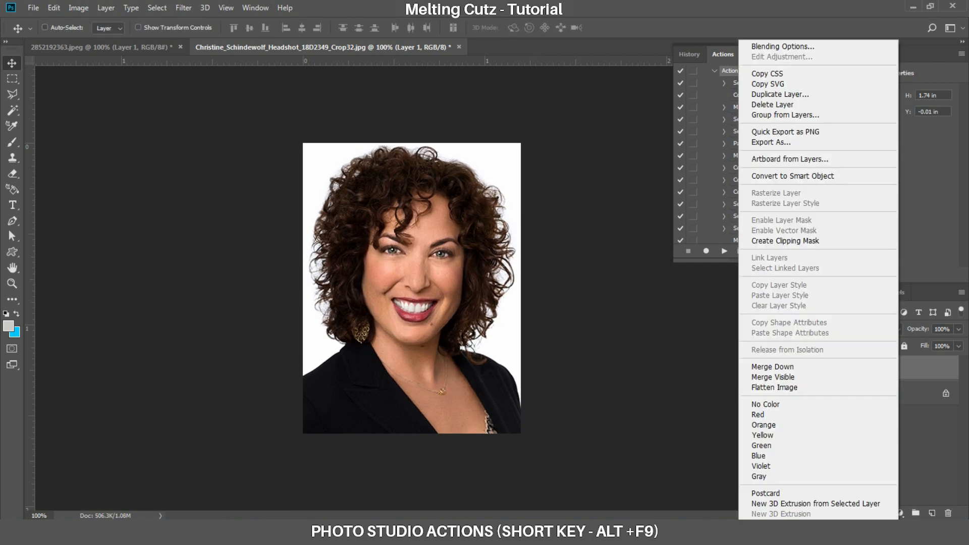
click(896, 386)
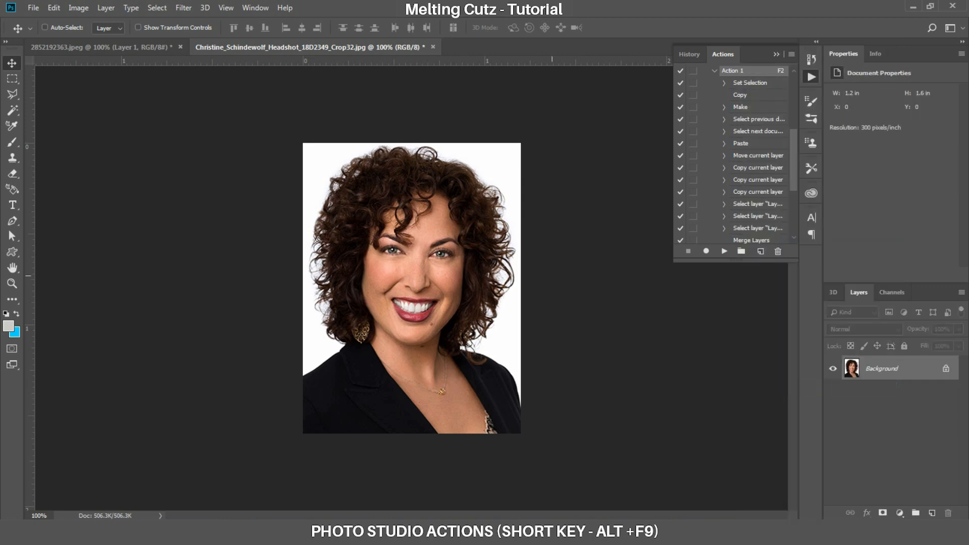
Select the whole headshot and run the recorded Action 1 to lay out the eight-photo sheet
key(ctrl+a)
scroll(735, 155, up, 1)
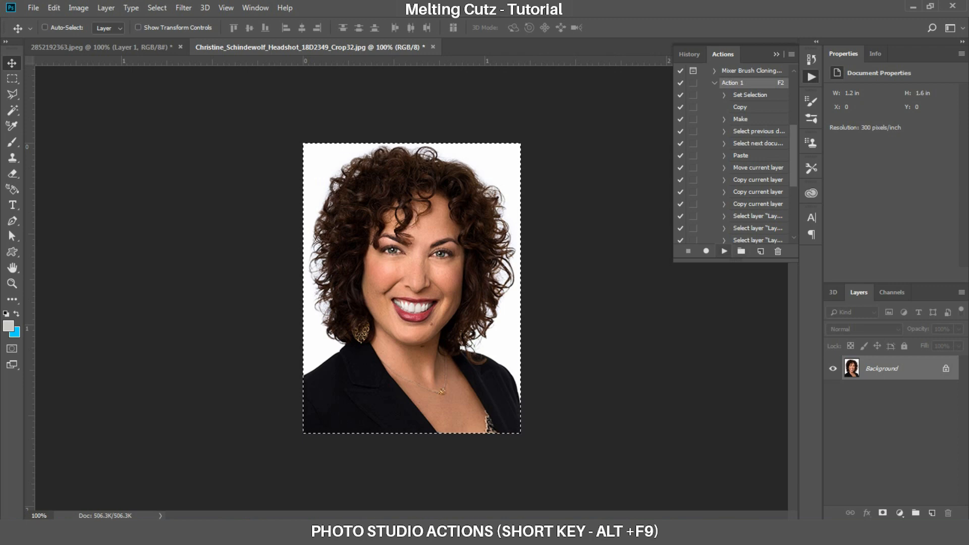
key(F2)
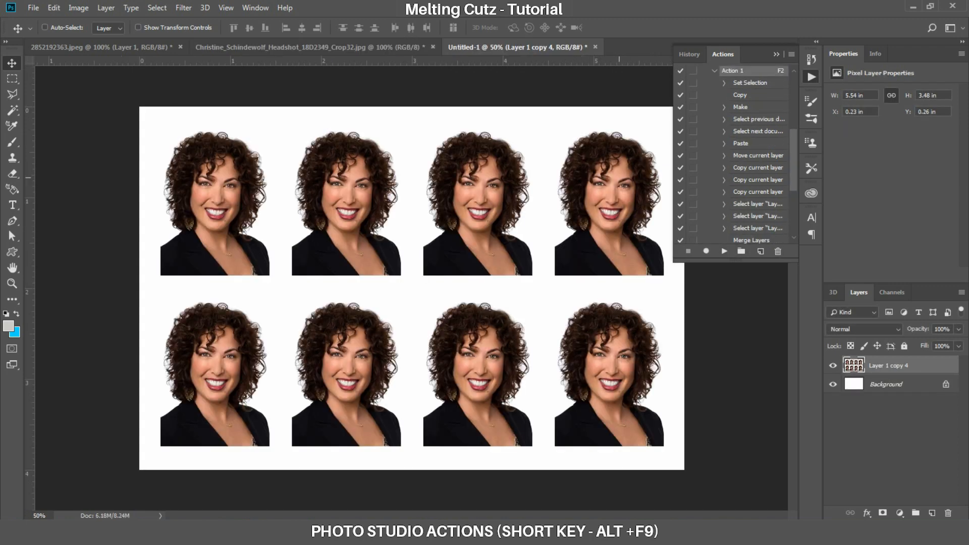